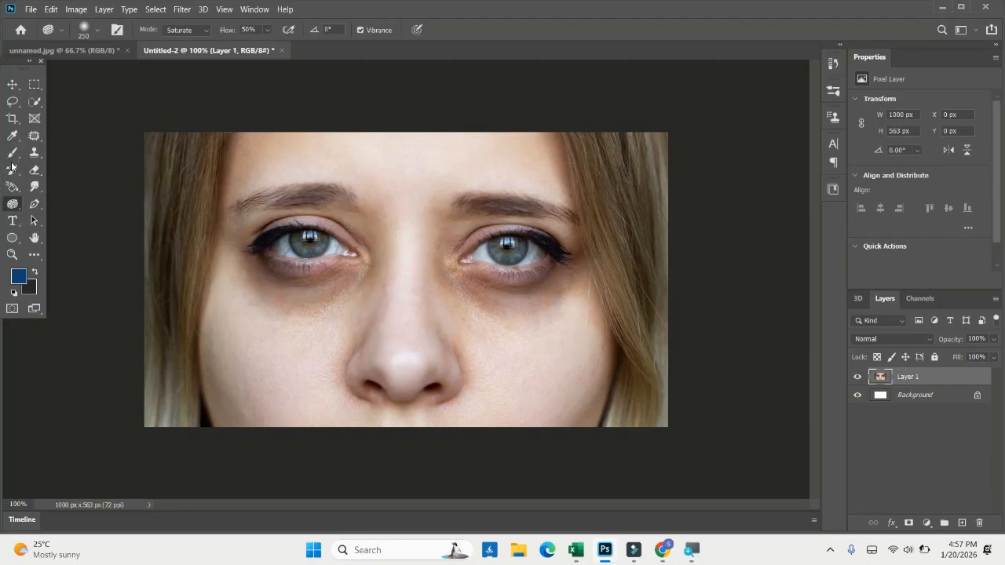
# - Lighten the dark circles under both eyes with the Dodge Tool set to the Midtones range and 50% exposure
pyautogui.rightClick(13, 203)
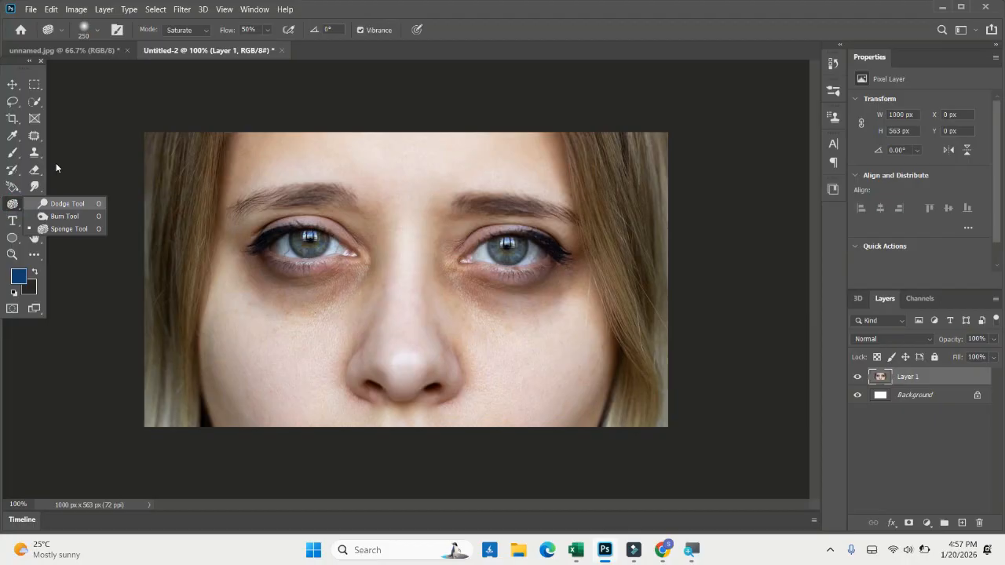
pyautogui.click(60, 203)
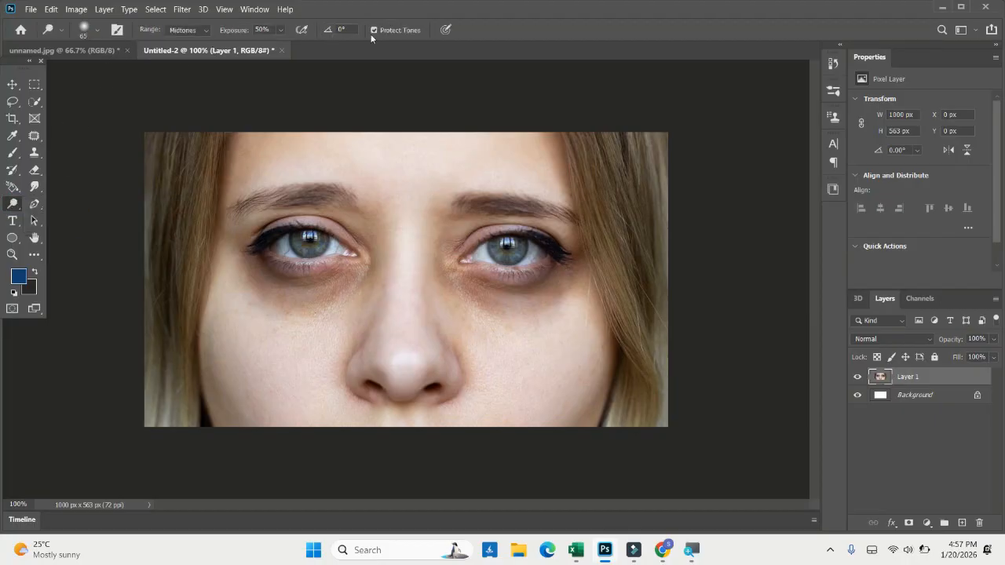
pyautogui.click(165, 29)
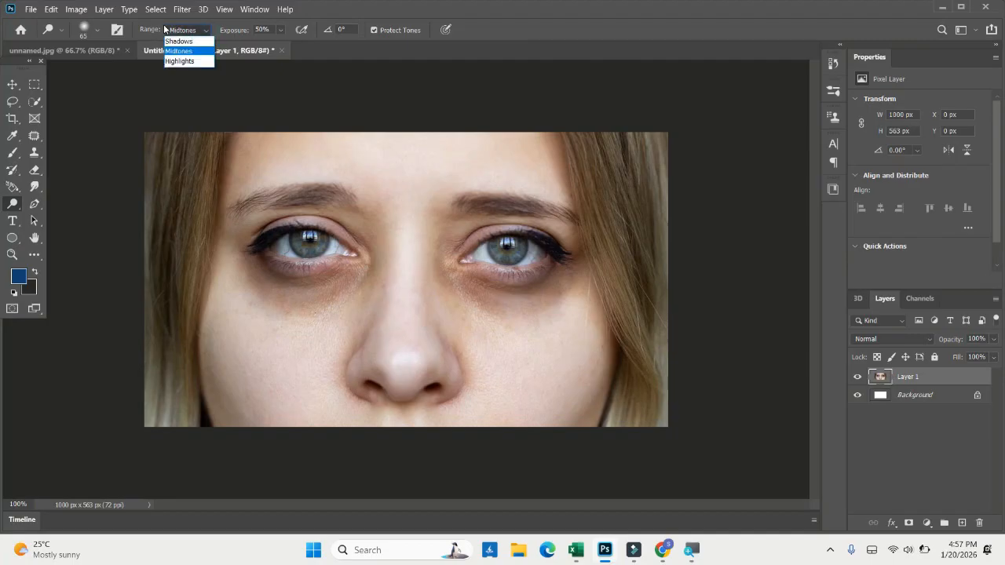
pyautogui.click(165, 29)
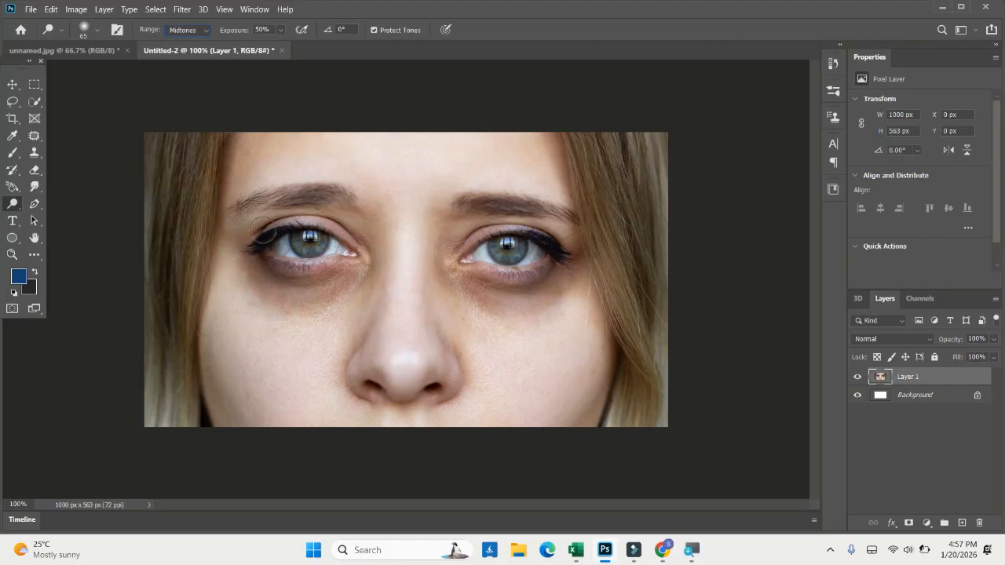
pyautogui.moveTo(330, 288)
pyautogui.mouseDown()
pyautogui.moveTo(340, 287)
pyautogui.moveTo(324, 301)
pyautogui.moveTo(353, 288)
pyautogui.moveTo(320, 300)
pyautogui.moveTo(312, 279)
pyautogui.moveTo(249, 280)
pyautogui.moveTo(275, 307)
pyautogui.moveTo(355, 267)
pyautogui.moveTo(273, 272)
pyautogui.mouseUp()
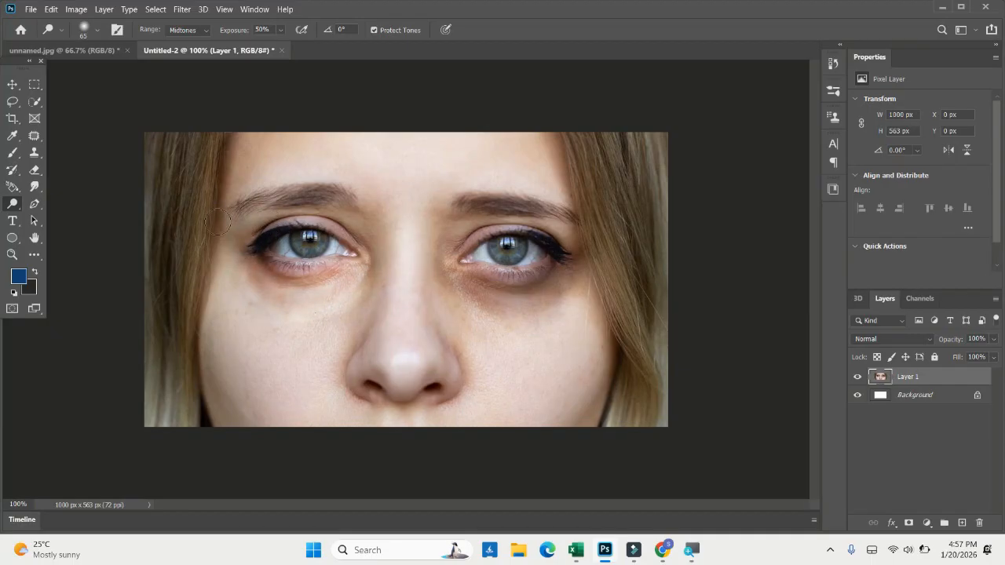
pyautogui.moveTo(237, 242)
pyautogui.mouseDown()
pyautogui.moveTo(194, 211)
pyautogui.moveTo(212, 217)
pyautogui.moveTo(212, 240)
pyautogui.moveTo(201, 212)
pyautogui.moveTo(269, 223)
pyautogui.mouseUp()
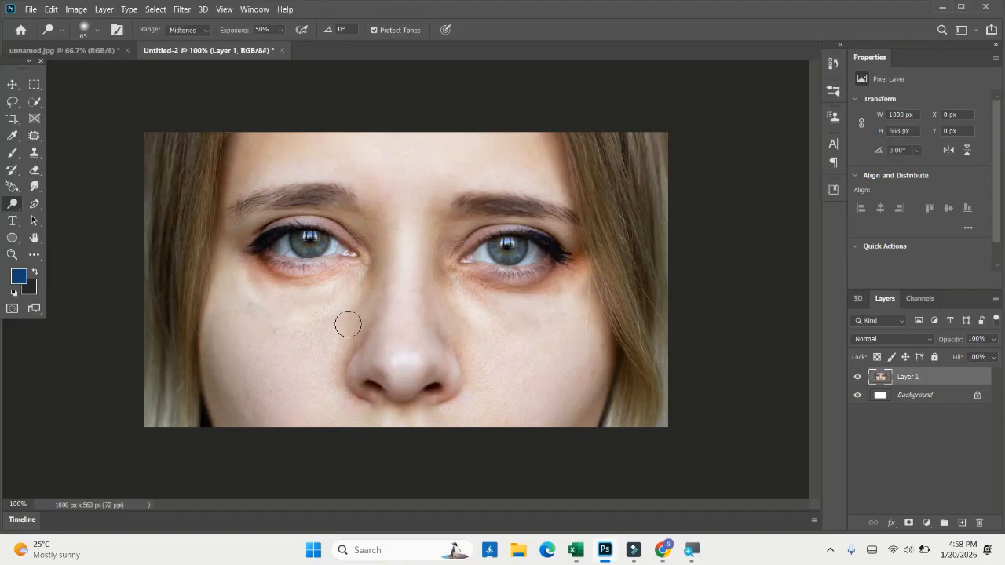
pyautogui.moveTo(275, 302); pyautogui.dragTo(301, 267)
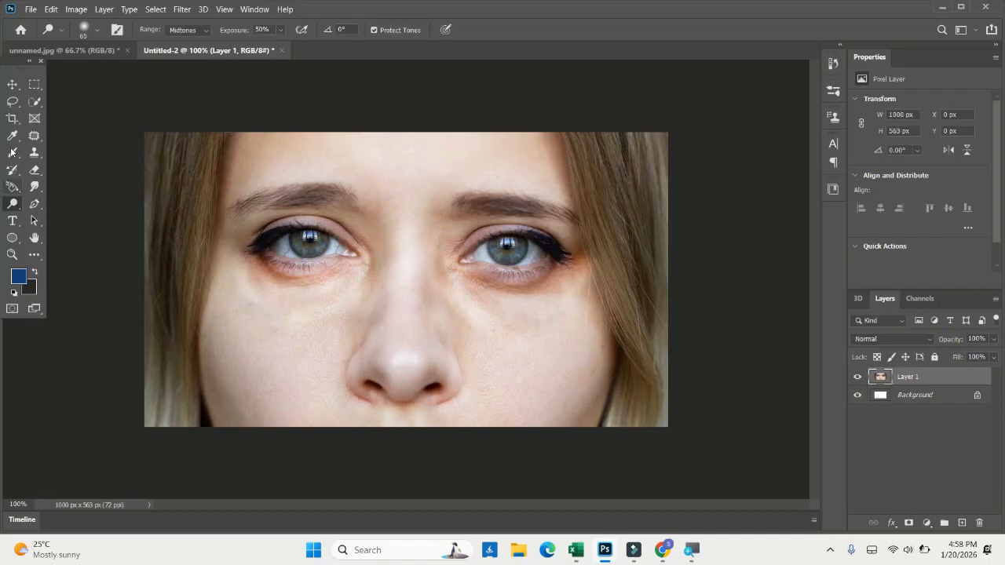
pyautogui.rightClick(13, 203)
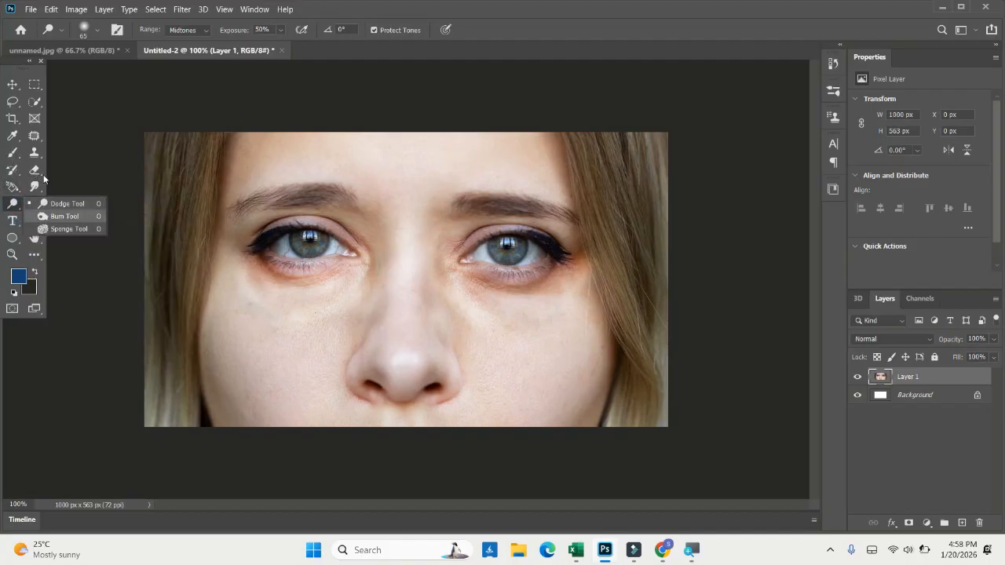
pyautogui.click(45, 177)
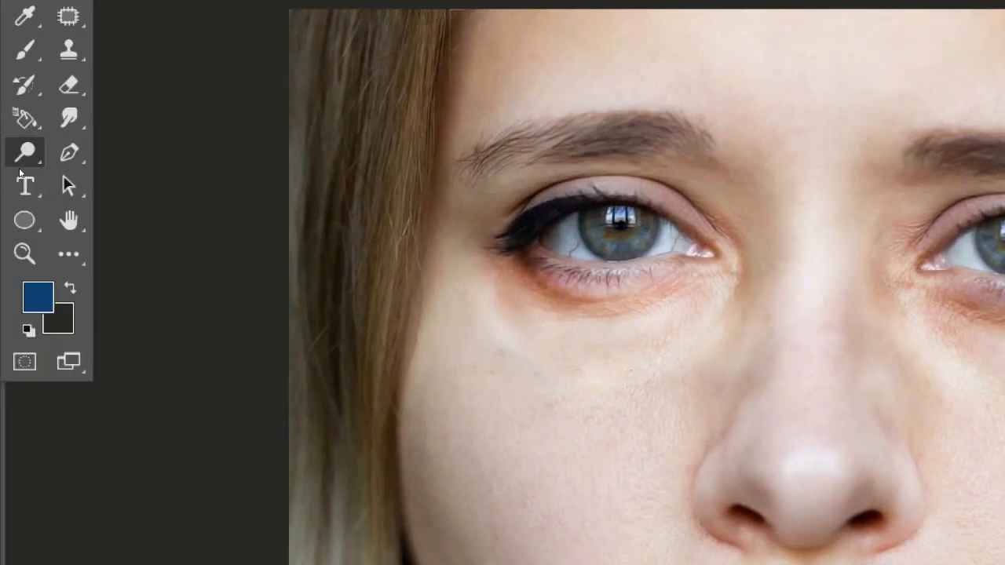
pyautogui.rightClick(23, 153)
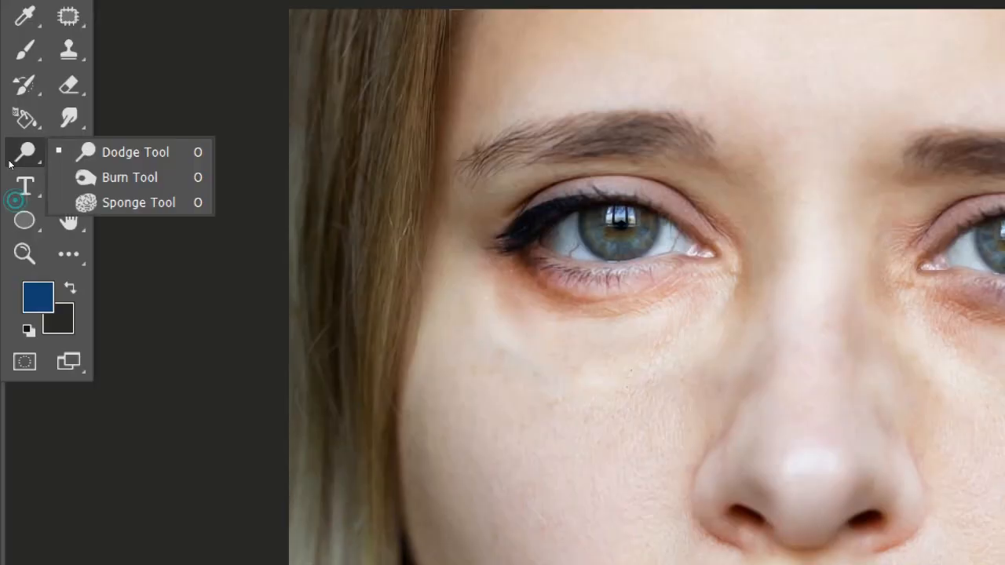
pyautogui.click(61, 161)
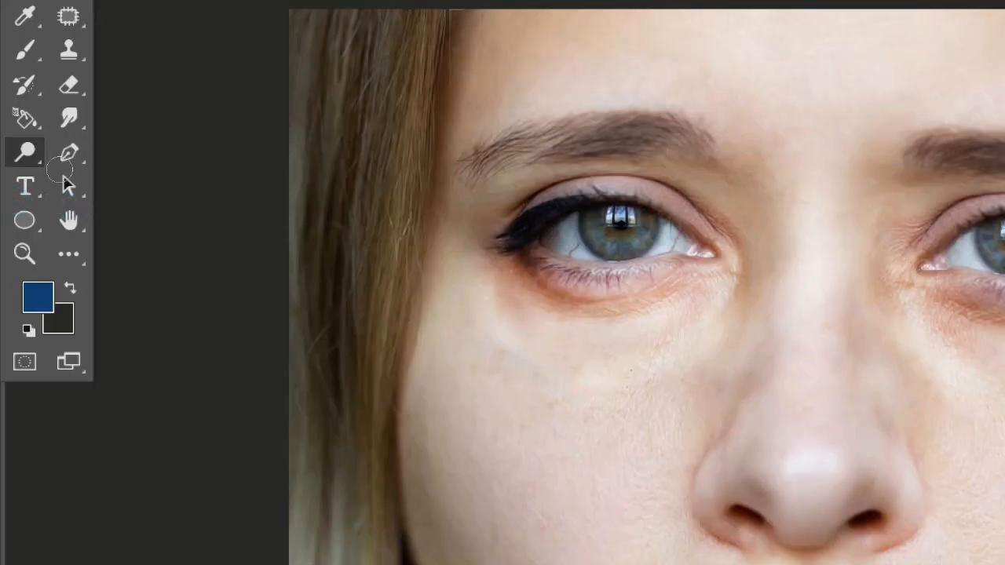
# - Darken the skin around both eyes and along the face edges with the Burn Tool at Midtones range and 50% exposure
pyautogui.rightClick(12, 165)
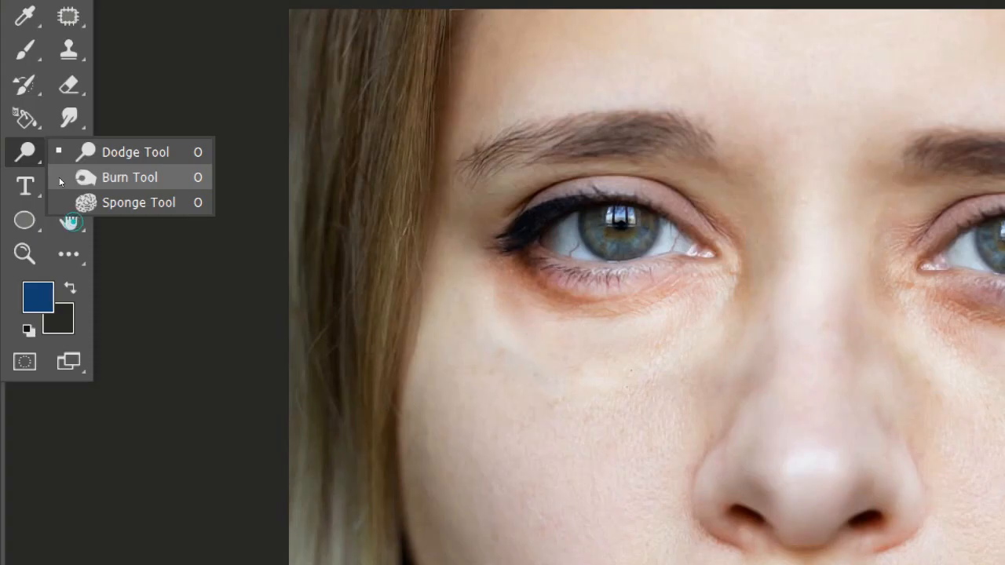
pyautogui.click(60, 179)
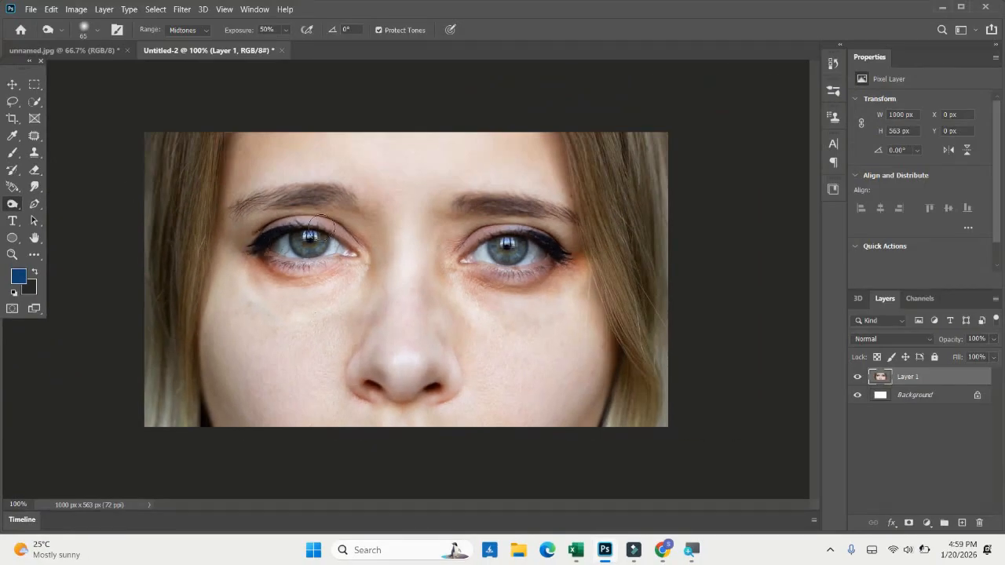
pyautogui.moveTo(355, 271)
pyautogui.mouseDown()
pyautogui.moveTo(322, 286)
pyautogui.moveTo(255, 277)
pyautogui.mouseUp()
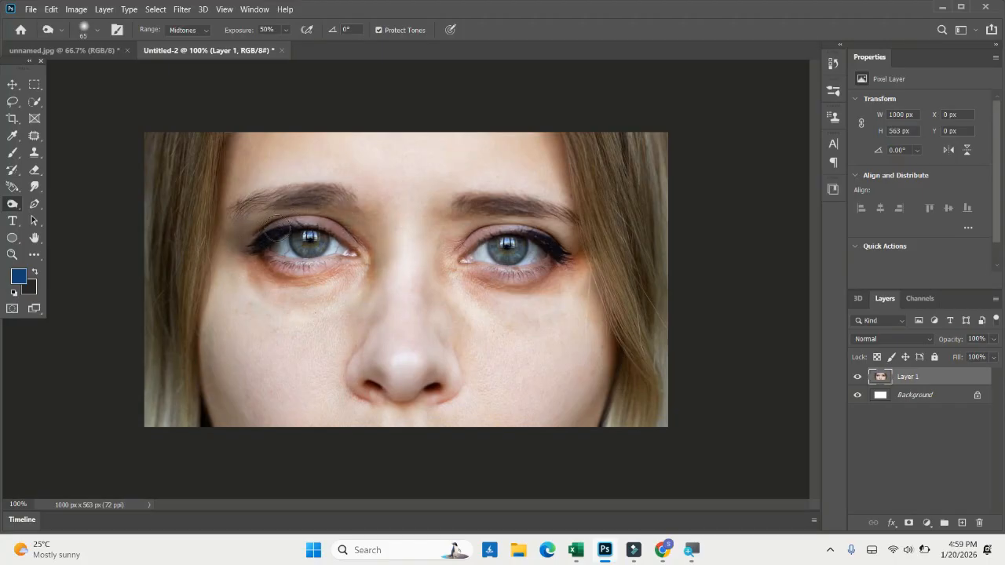
pyautogui.moveTo(303, 303)
pyautogui.mouseDown()
pyautogui.moveTo(294, 302)
pyautogui.moveTo(358, 275)
pyautogui.mouseUp()
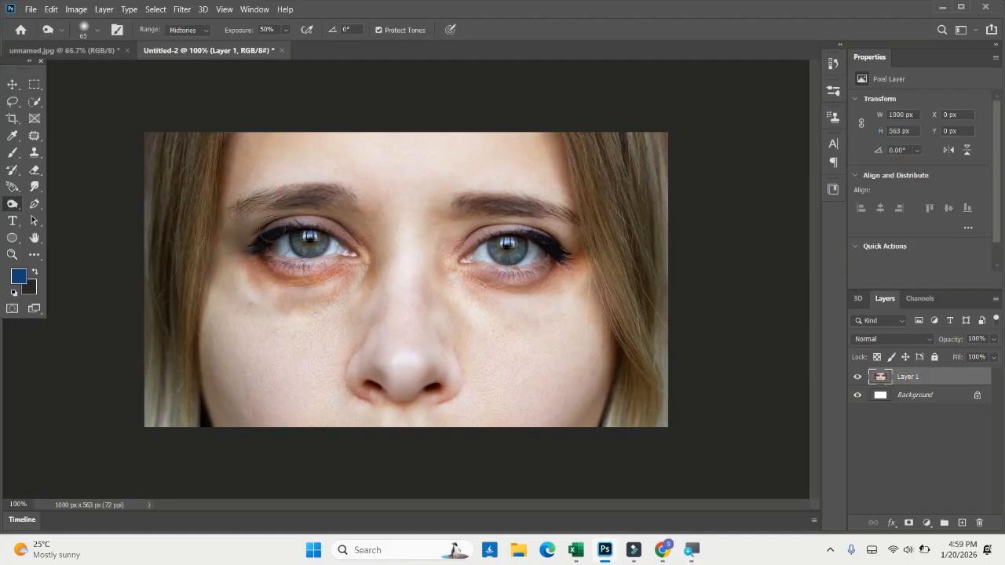
pyautogui.moveTo(277, 303)
pyautogui.mouseDown()
pyautogui.moveTo(234, 288)
pyautogui.moveTo(202, 200)
pyautogui.mouseUp()
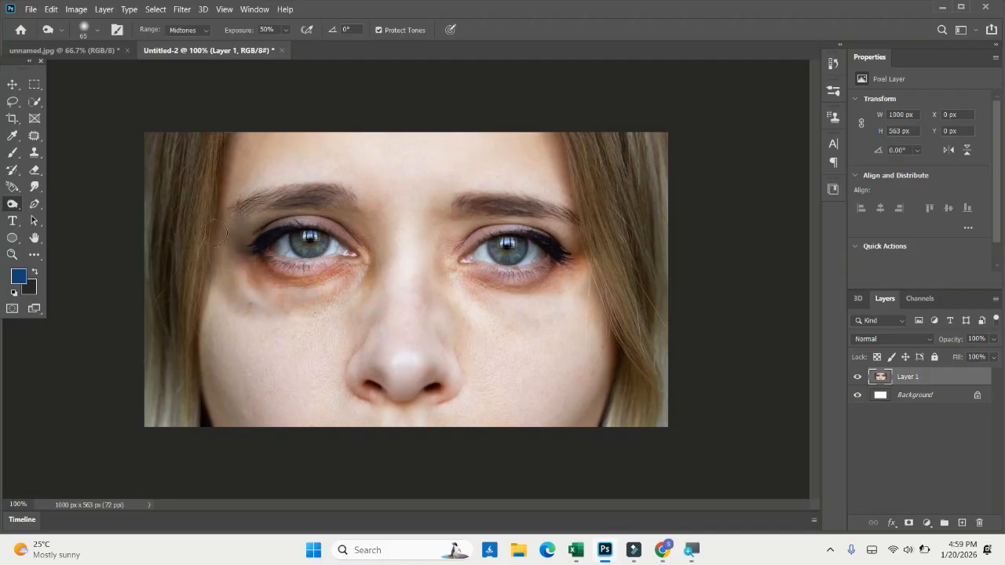
pyautogui.moveTo(197, 247)
pyautogui.mouseDown()
pyautogui.moveTo(268, 260)
pyautogui.moveTo(238, 263)
pyautogui.moveTo(260, 249)
pyautogui.mouseUp()
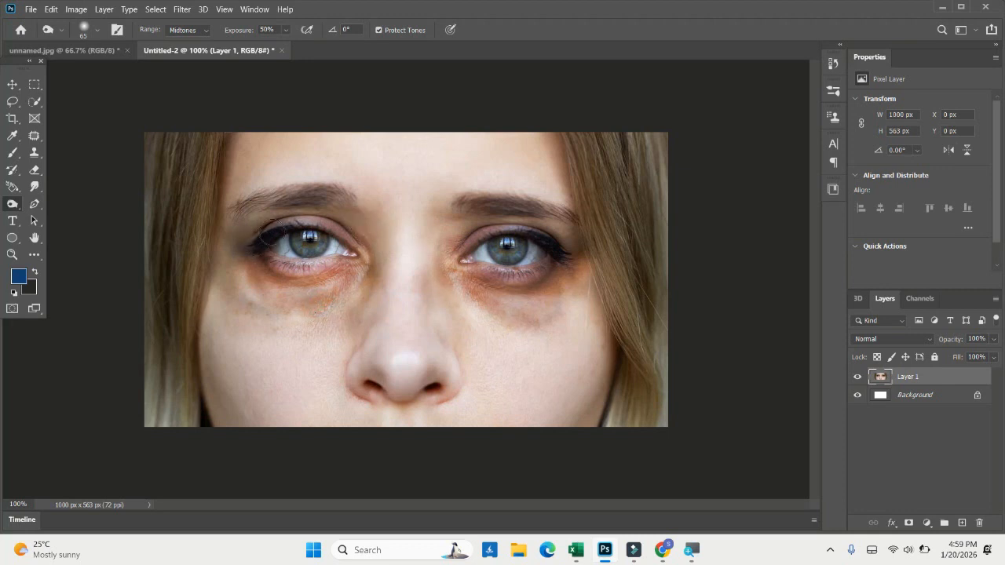
pyautogui.moveTo(276, 229)
pyautogui.mouseDown()
pyautogui.moveTo(240, 246)
pyautogui.moveTo(203, 234)
pyautogui.mouseUp()
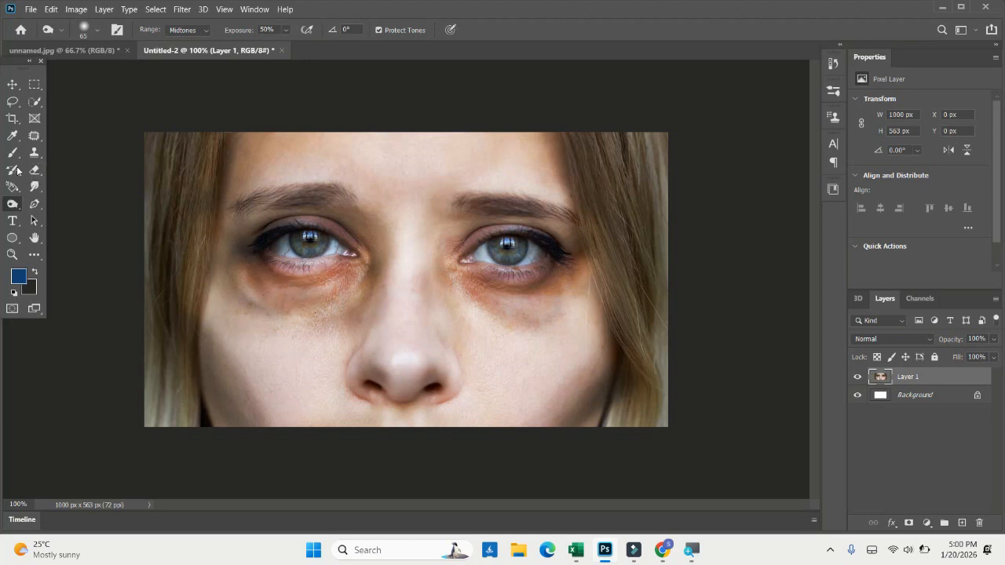
# - Intensify the skin colours around the eyes and nose with the Sponge Tool in Saturate mode at 50% flow
pyautogui.rightClick(12, 204)
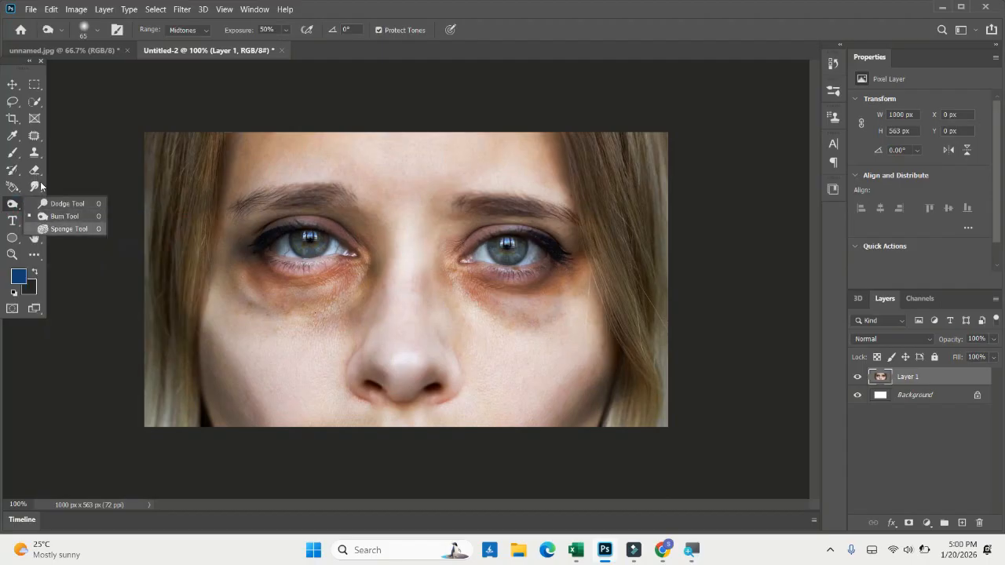
pyautogui.click(52, 229)
pyautogui.moveTo(259, 204)
pyautogui.mouseDown()
pyautogui.moveTo(208, 240)
pyautogui.moveTo(287, 226)
pyautogui.moveTo(250, 281)
pyautogui.moveTo(265, 296)
pyautogui.moveTo(341, 182)
pyautogui.moveTo(378, 224)
pyautogui.moveTo(348, 269)
pyautogui.mouseUp()
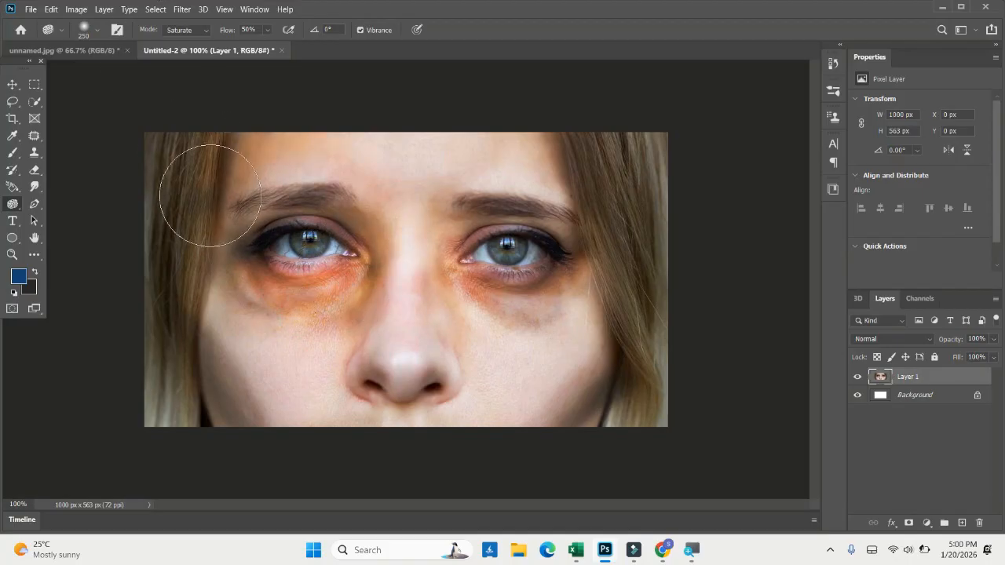
# - In the unnamed.jpg document, desaturate the portrait of the man with the Sponge Tool in Desaturate mode at 50% flow
pyautogui.click(78, 50)
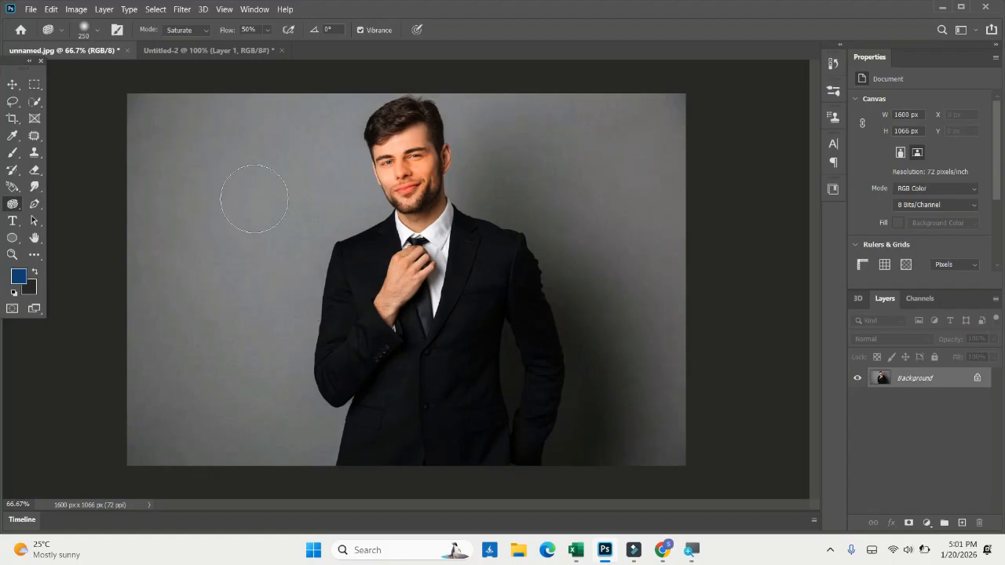
pyautogui.click(205, 29)
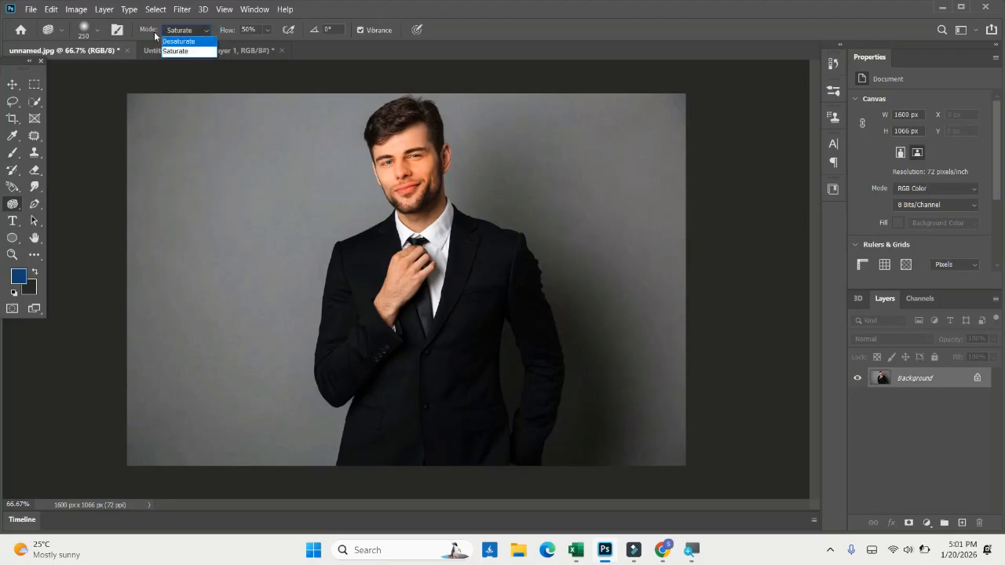
pyautogui.click(188, 41)
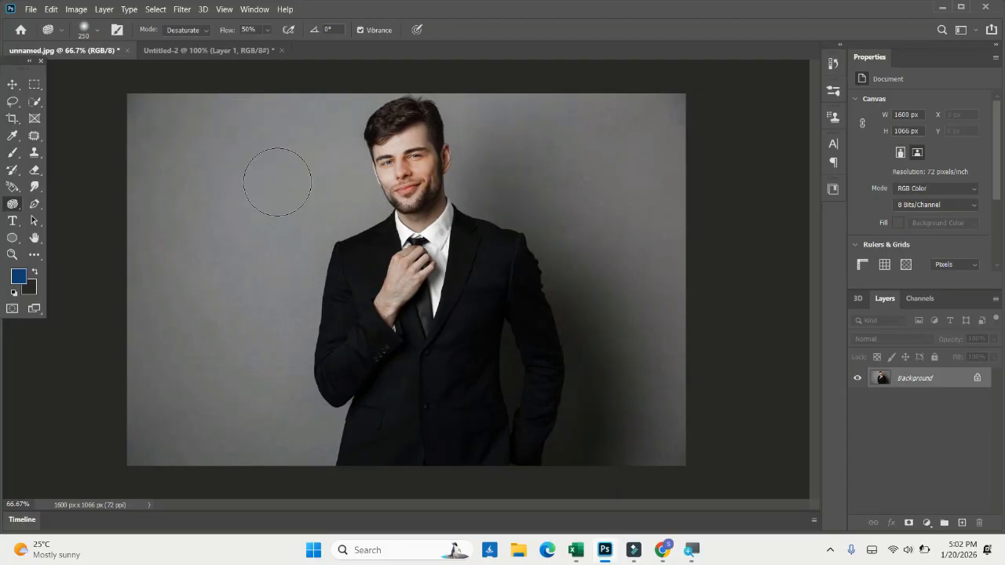
# - Return to the Untitled-2 document and undo the saturating sponge strokes and the burn strokes on the woman's face
pyautogui.click(180, 38)
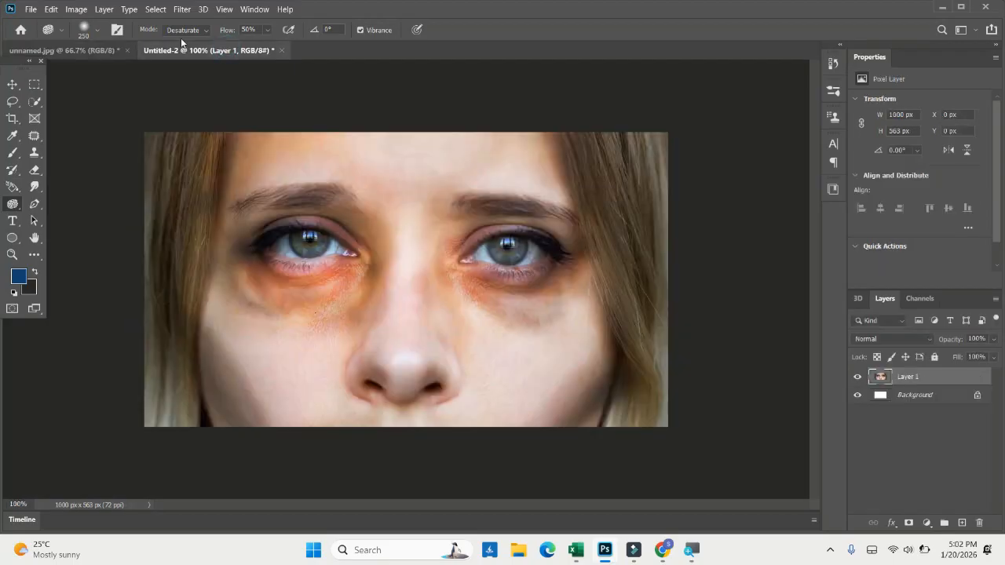
pyautogui.hotkey('ctrl', 'z')
pyautogui.hotkey('ctrl', 'z')
pyautogui.hotkey('ctrl', 'z')
pyautogui.hotkey('ctrl', 'z')
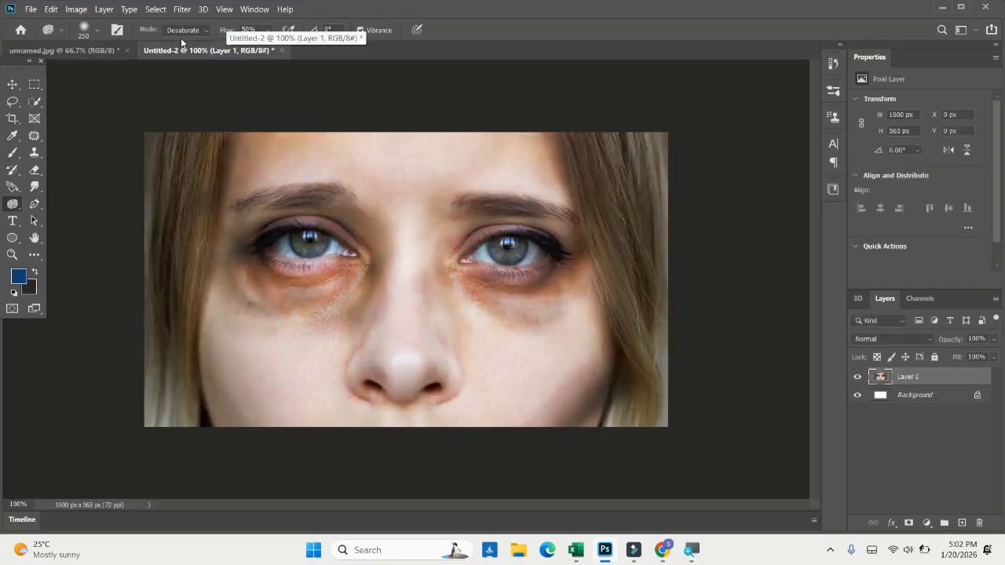
pyautogui.hotkey('ctrl', 'z')
pyautogui.hotkey('ctrl', 'z')
pyautogui.hotkey('ctrl', 'z')
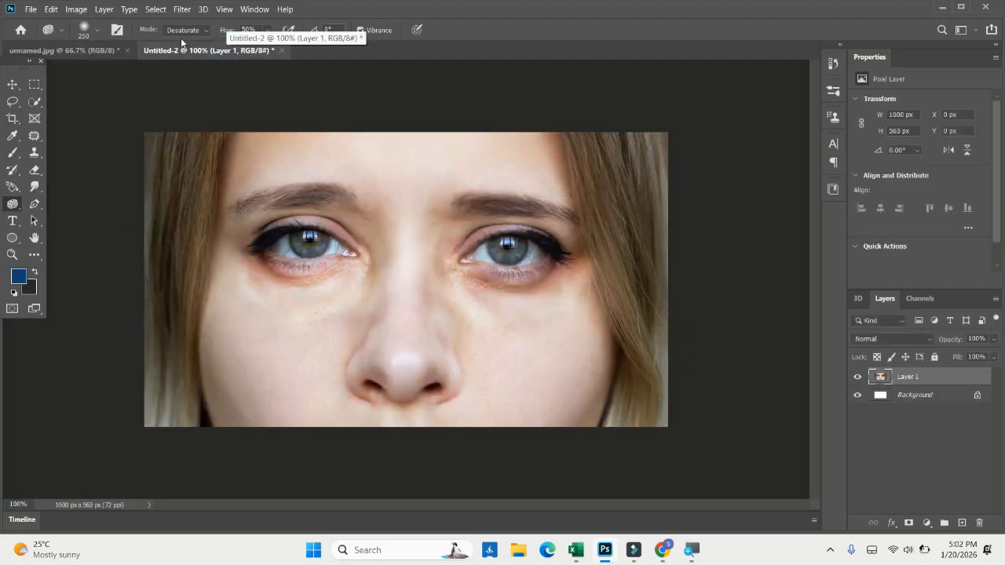
pyautogui.hotkey('ctrl', 'z')
pyautogui.hotkey('ctrl', 'z')
pyautogui.hotkey('ctrl', 'z')
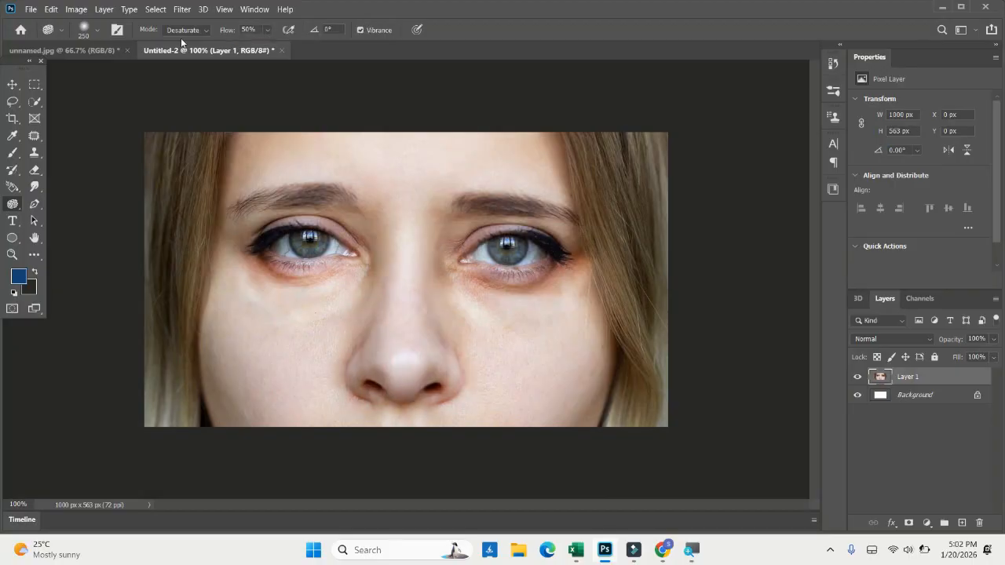
pyautogui.hotkey('ctrl', 'z')
pyautogui.hotkey('ctrl', 'z')
pyautogui.hotkey('ctrl', 'z')
# - Desaturate the woman's face, including the eyes, with the Sponge Tool in Desaturate mode at 50% flow
pyautogui.moveTo(416, 234)
pyautogui.mouseDown()
pyautogui.moveTo(359, 310)
pyautogui.moveTo(545, 304)
pyautogui.moveTo(425, 194)
pyautogui.moveTo(248, 103)
pyautogui.moveTo(150, 97)
pyautogui.moveTo(368, 221)
pyautogui.moveTo(489, 356)
pyautogui.moveTo(448, 367)
pyautogui.moveTo(281, 191)
pyautogui.moveTo(123, 265)
pyautogui.moveTo(280, 191)
pyautogui.moveTo(319, 208)
pyautogui.mouseUp()
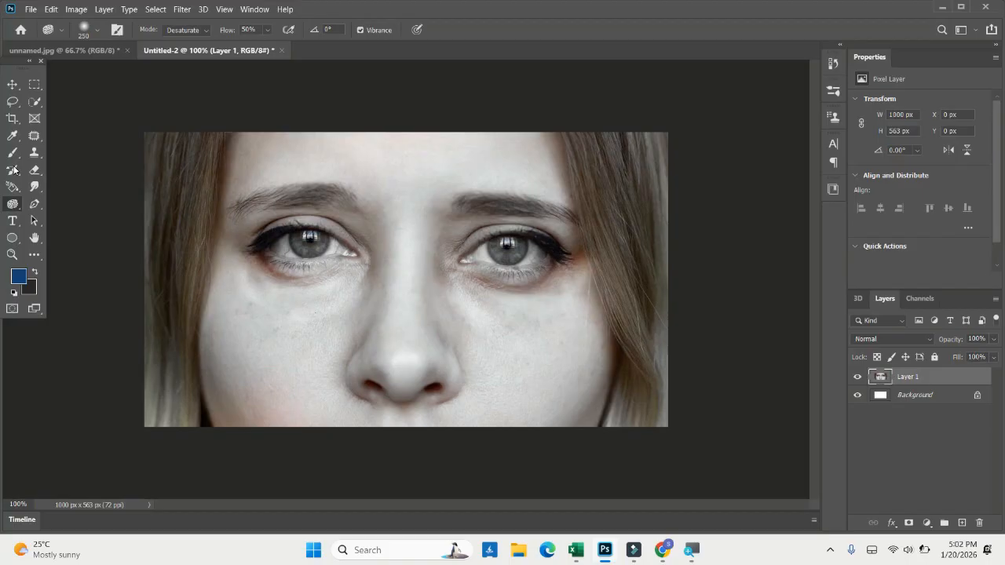
pyautogui.rightClick(13, 204)
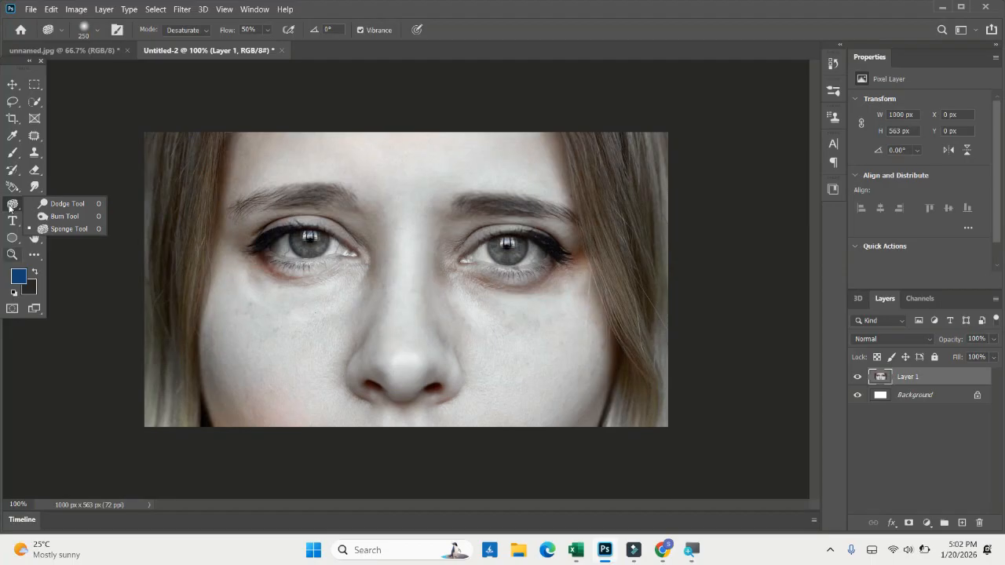
pyautogui.click(13, 237)
pyautogui.rightClick(13, 238)
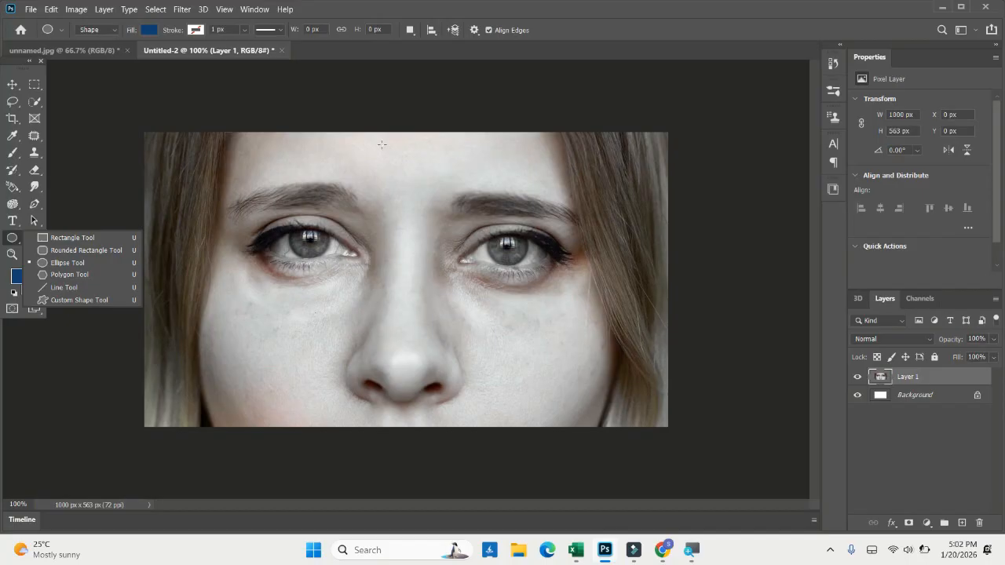
pyautogui.click(50, 133)
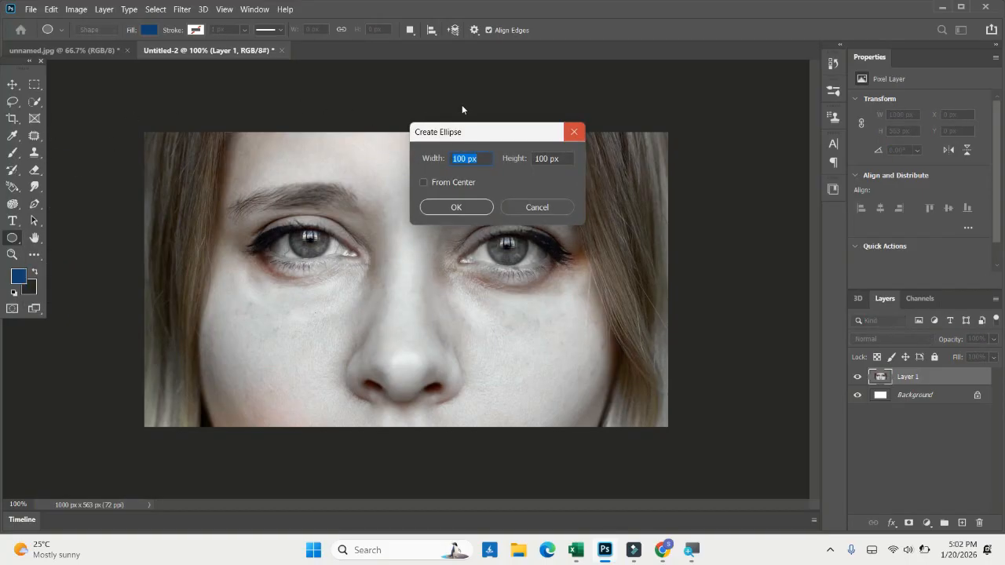
pyautogui.press('Escape')
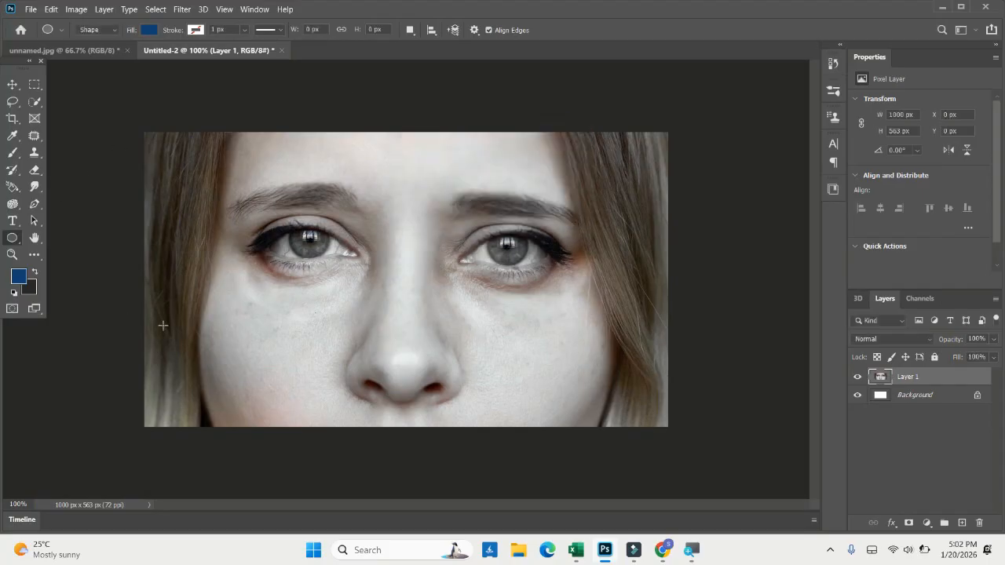